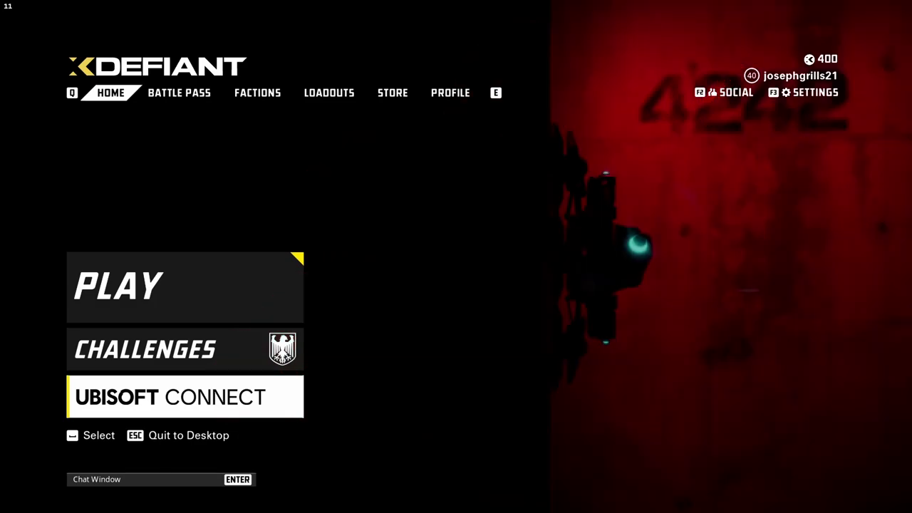
# Open the game's Video & Graphics settings and review the display and graphics options through Framerate Limit.
pyautogui.click(812, 92)
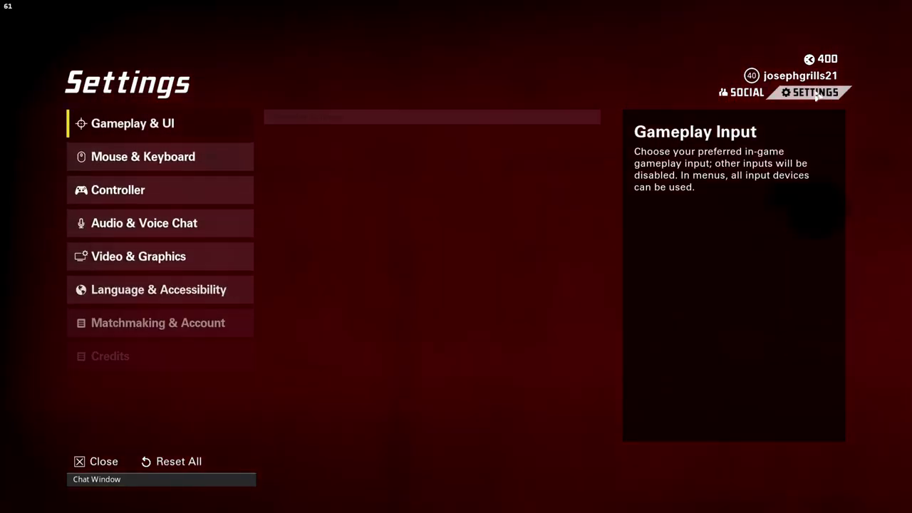
pyautogui.click(171, 257)
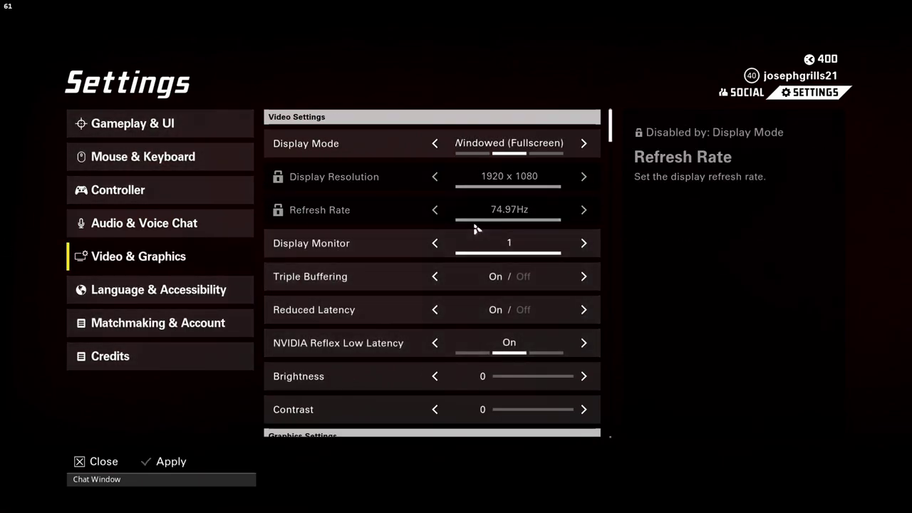
pyautogui.scroll(-1, 538, 344)
pyautogui.press('Down')
pyautogui.press('Down')
pyautogui.press('Down')
pyautogui.press('Down')
pyautogui.press('Down')
pyautogui.press('Down')
pyautogui.press('Down')
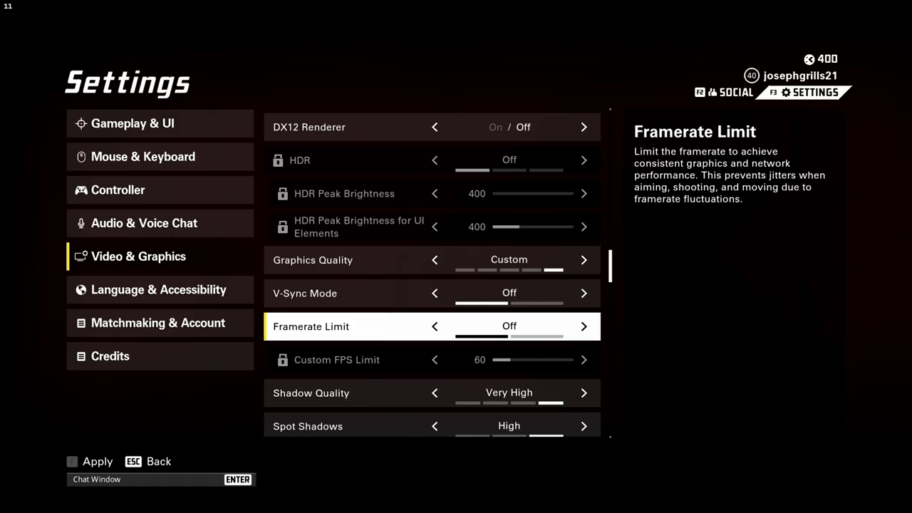
# Set Shadow Quality, Spot Shadows and Spot Shadow Resolution to Medium.
pyautogui.scroll(-3, 414, 346)
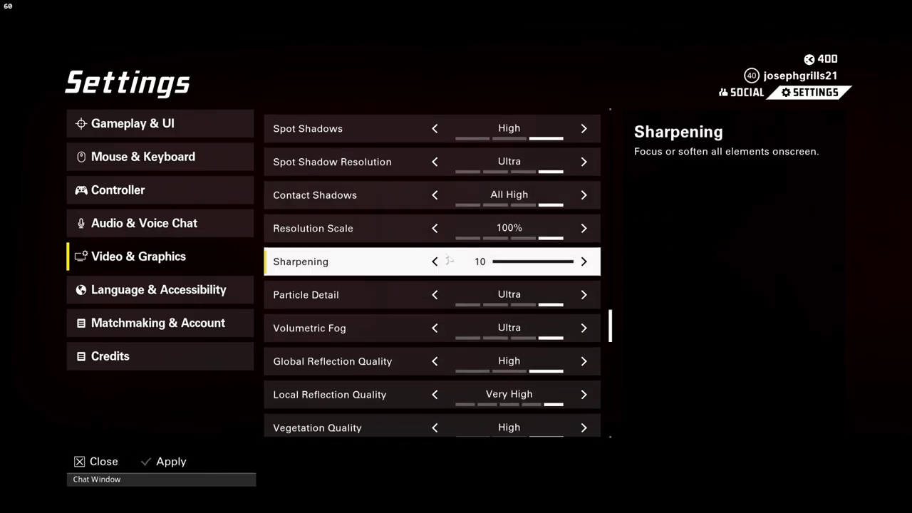
pyautogui.scroll(1, 428, 265)
pyautogui.click(434, 213)
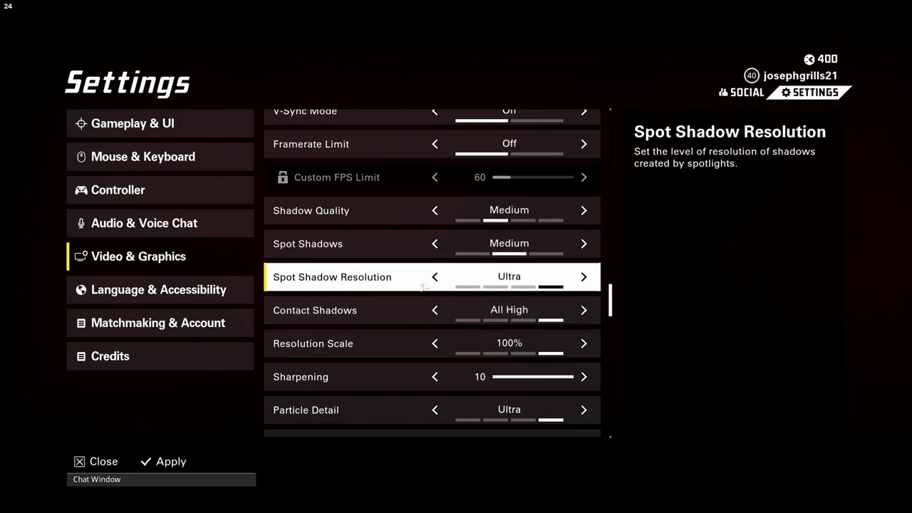
pyautogui.press('Left')
pyautogui.press('Left')
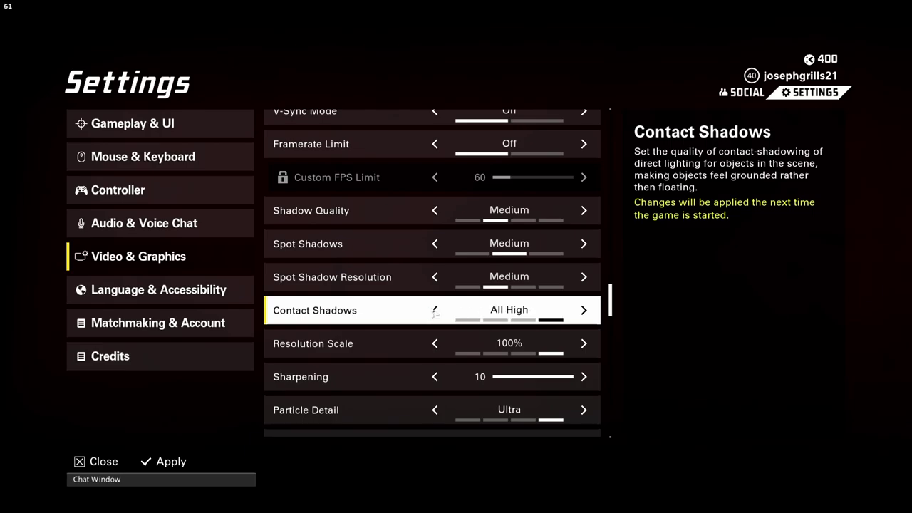
# Turn Contact Shadows off and set the Resolution Scale to 50%.
pyautogui.press('Left')
pyautogui.press('Left')
pyautogui.press('Left')
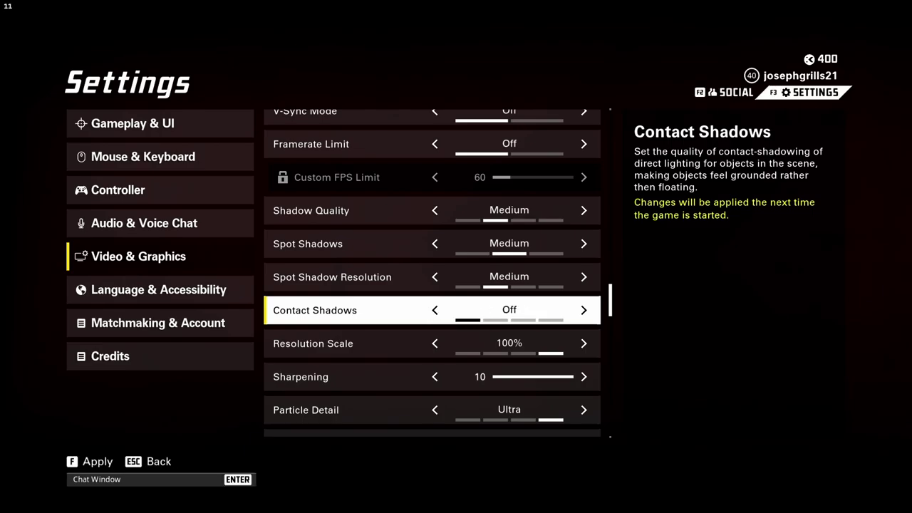
pyautogui.click(495, 353)
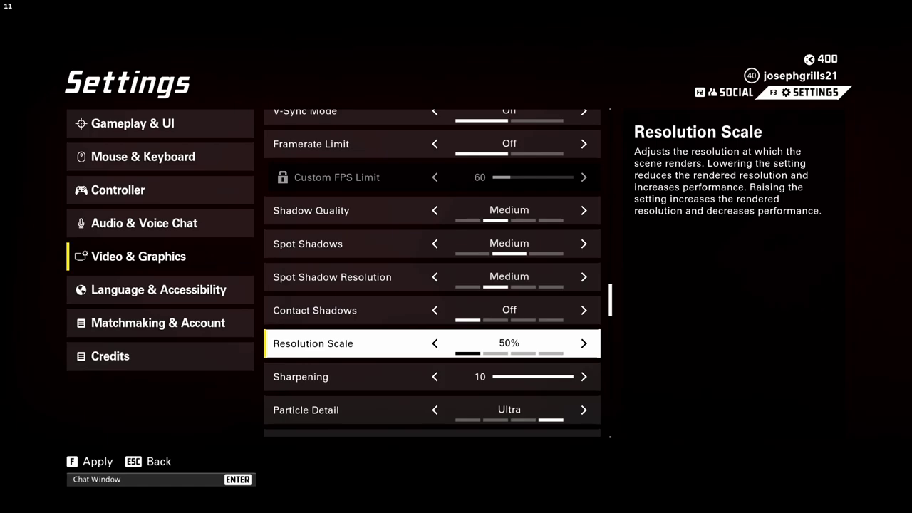
# Lower both Particle Detail and Volumetric Fog to Low in the graphics settings.
pyautogui.scroll(-4, 374, 370)
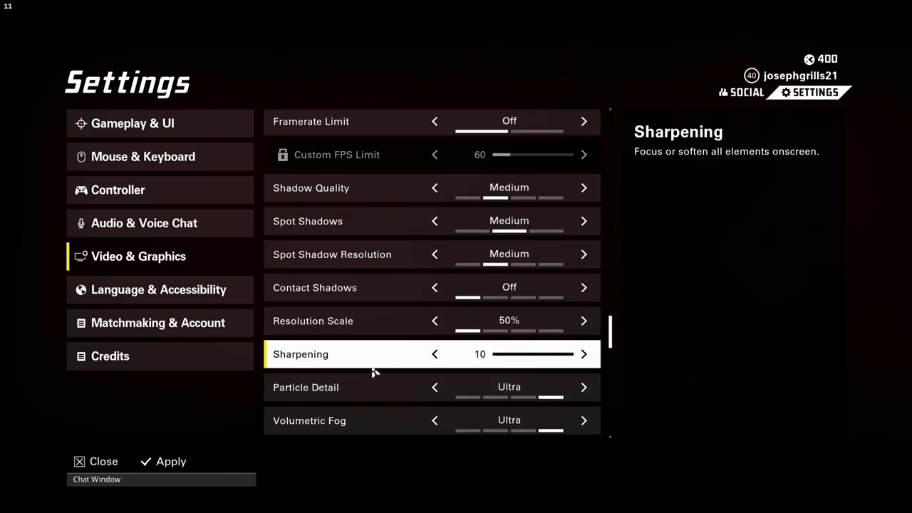
pyautogui.press('Up')
pyautogui.press('Up')
pyautogui.press('Left')
pyautogui.press('Left')
pyautogui.press('Left')
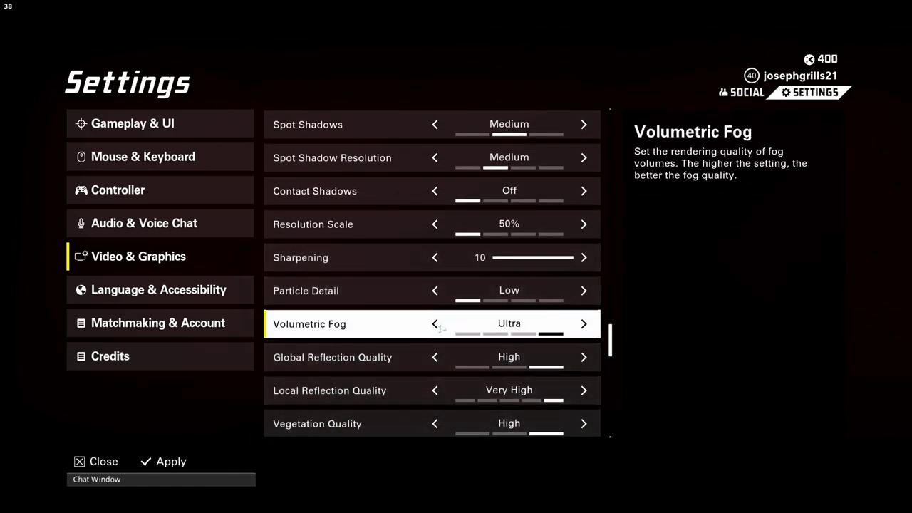
pyautogui.press('Left')
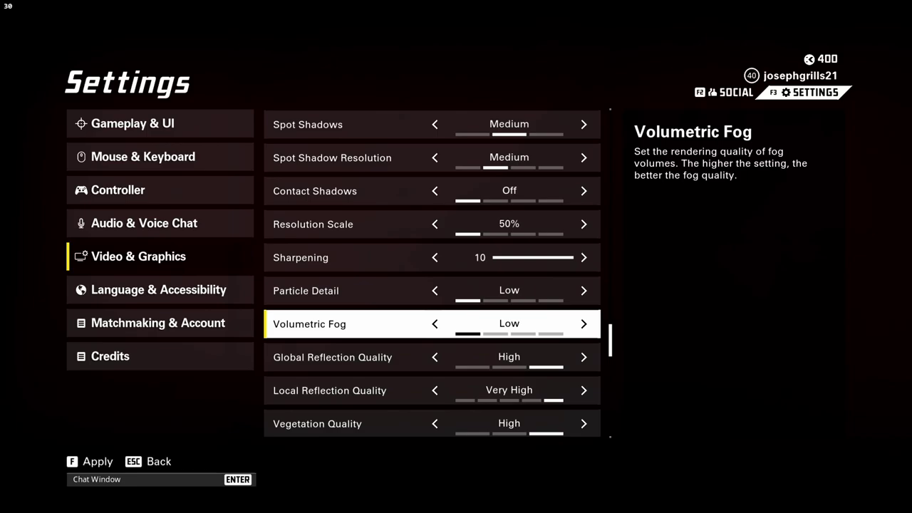
# Set Global Reflection Quality to Low in the graphics settings.
pyautogui.press('Down')
pyautogui.press('Down')
pyautogui.press('Up')
pyautogui.press('Left')
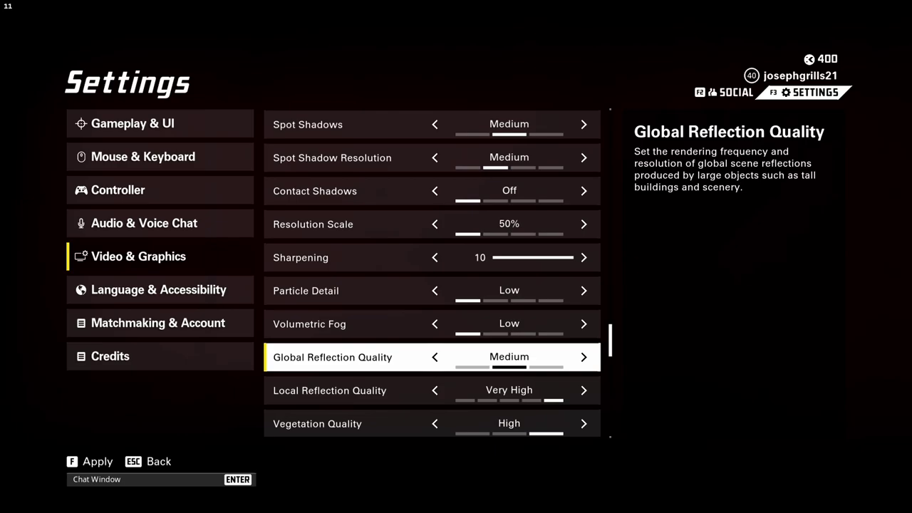
pyautogui.scroll(-3, 448, 369)
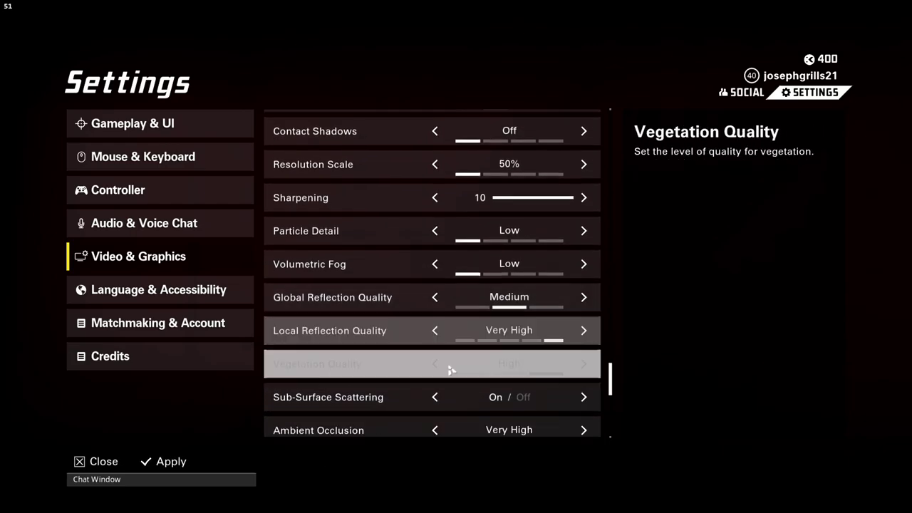
pyautogui.click(435, 238)
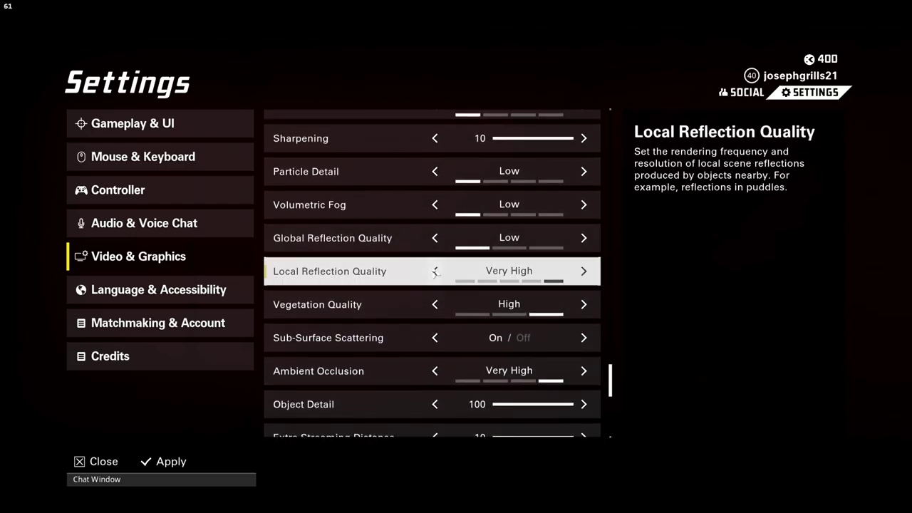
# Set Local Reflection Quality to Low and Vegetation Quality to Medium.
pyautogui.click(435, 271)
pyautogui.click(435, 271)
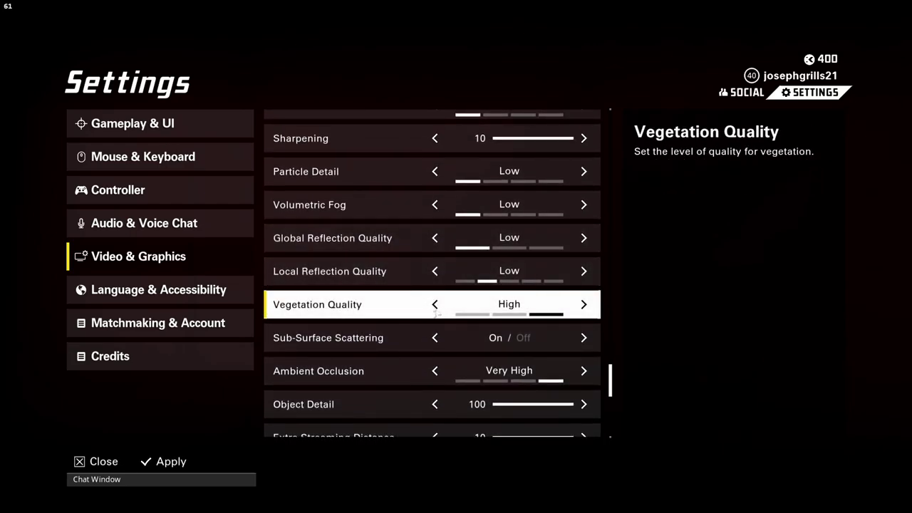
pyautogui.click(435, 305)
# Set Ambient Occlusion to Medium and Object Detail to 58.
pyautogui.scroll(-4, 434, 285)
pyautogui.click(433, 258)
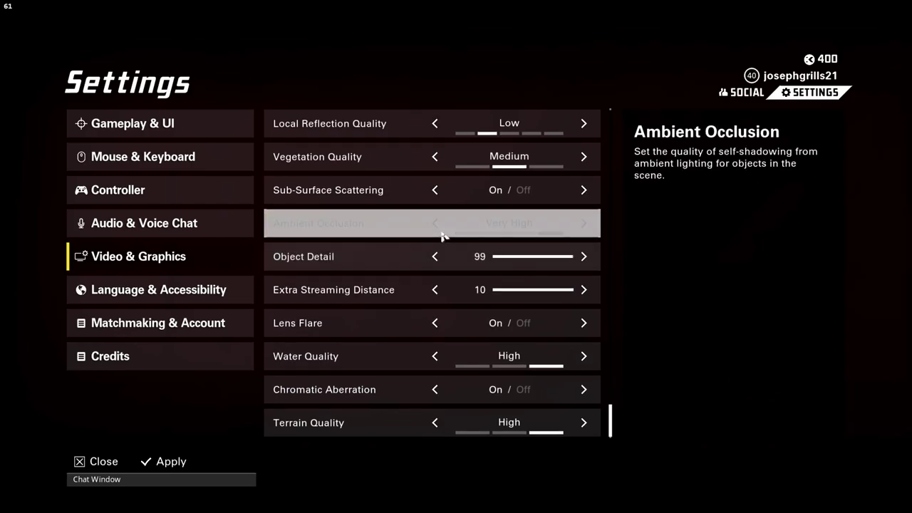
pyautogui.click(439, 226)
pyautogui.click(441, 229)
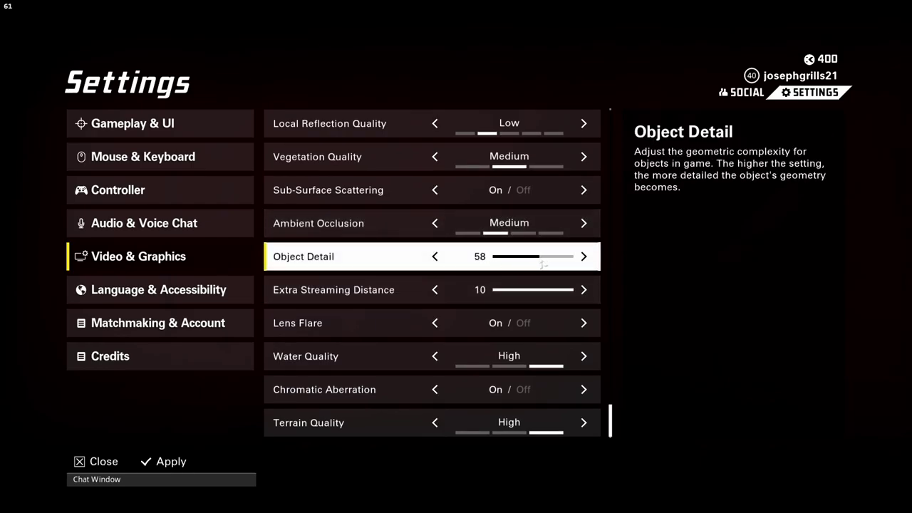
# Turn Triple Buffering off in the video settings and return to the home screen.
pyautogui.scroll(15, 593, 148)
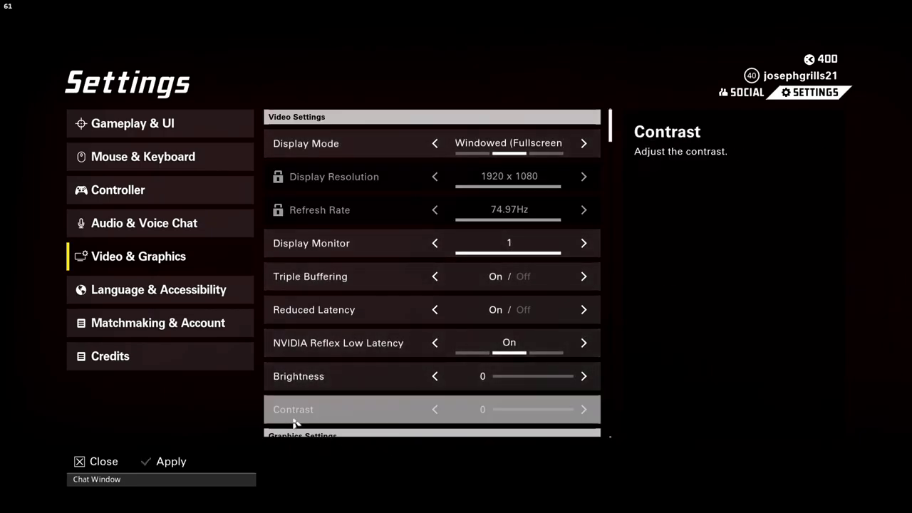
pyautogui.scroll(-3, 311, 431)
pyautogui.press('Down')
pyautogui.press('Down')
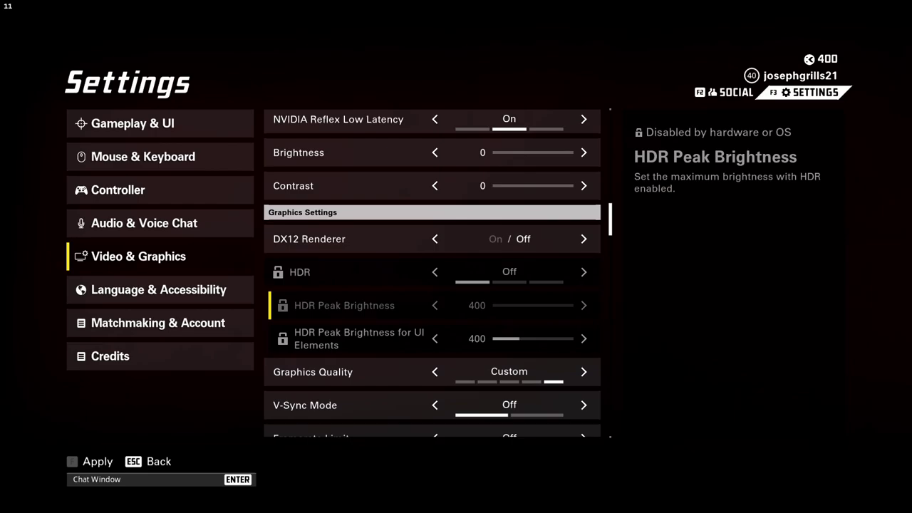
pyautogui.scroll(5, 444, 285)
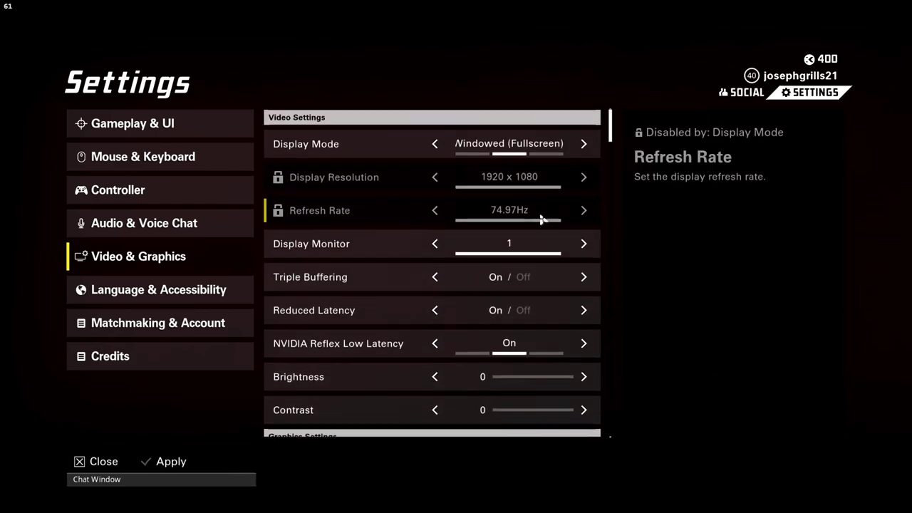
pyautogui.press('Up')
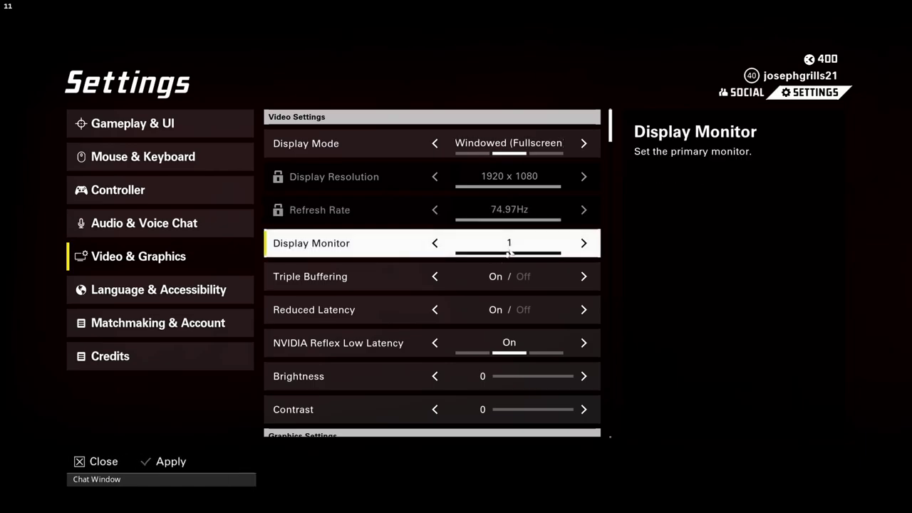
pyautogui.press('Up')
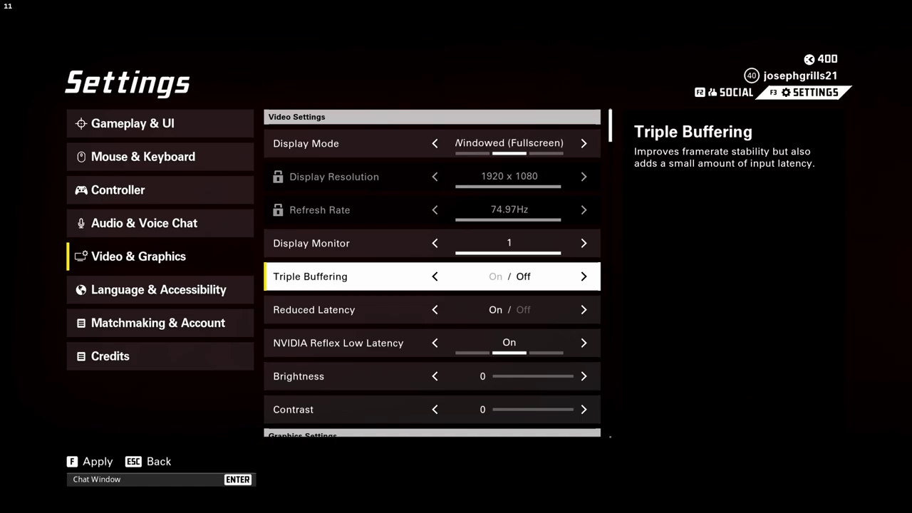
pyautogui.press('Escape')
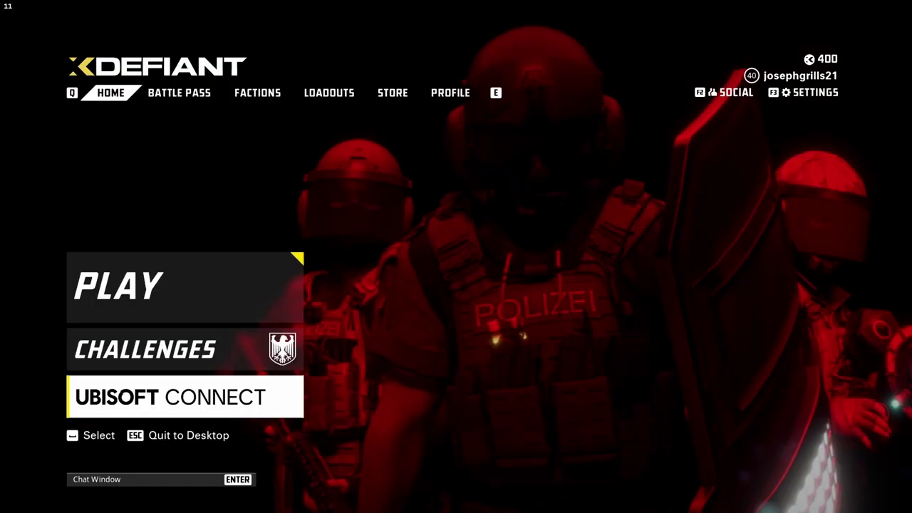